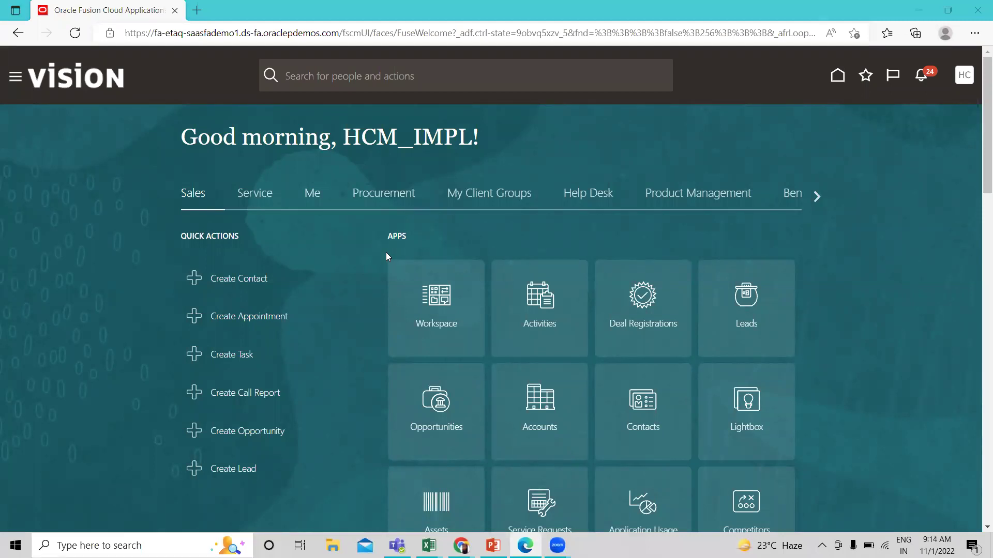
Go from Benefits Administration's Plan Configuration to the Derived Factors setup task.
left_click(815, 196)
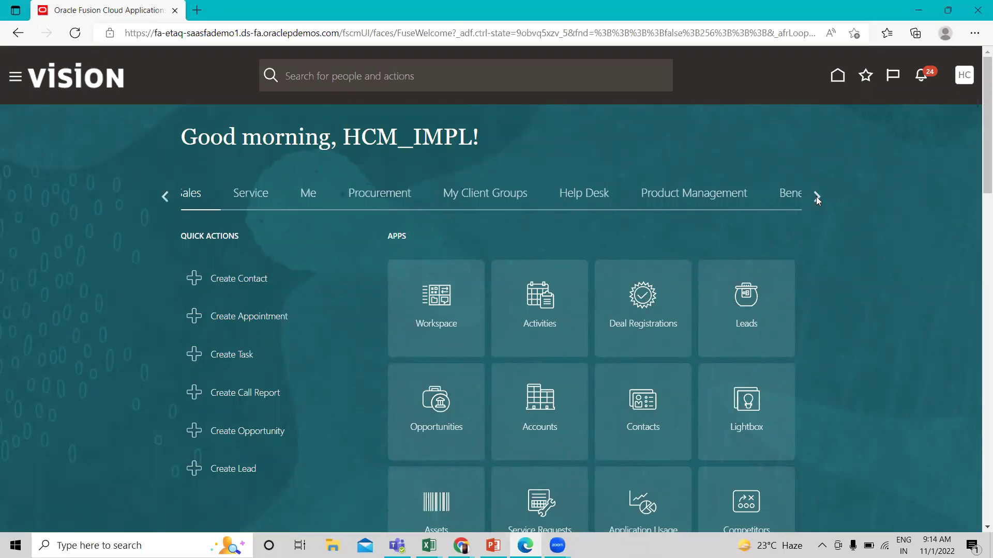
left_click(241, 200)
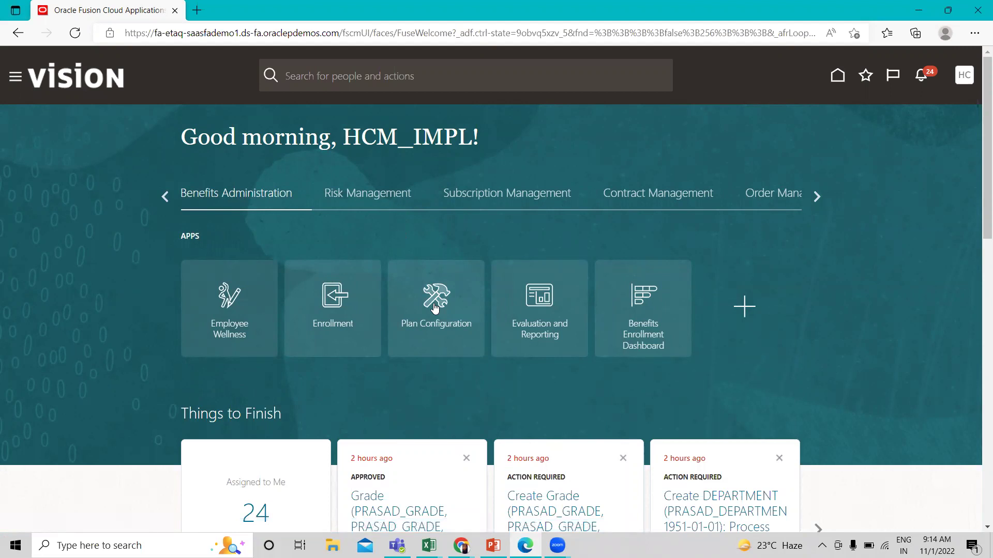
left_click(440, 301)
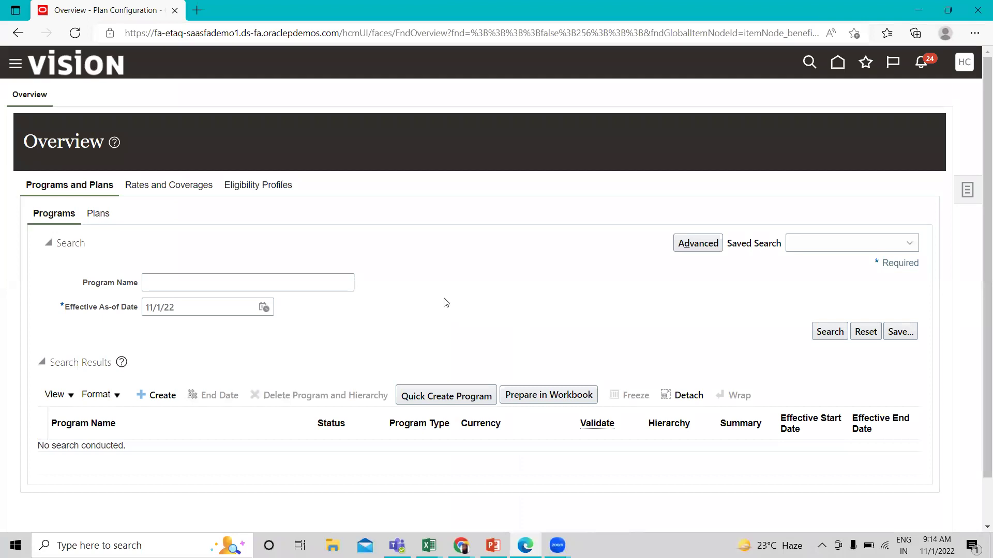
left_click(970, 190)
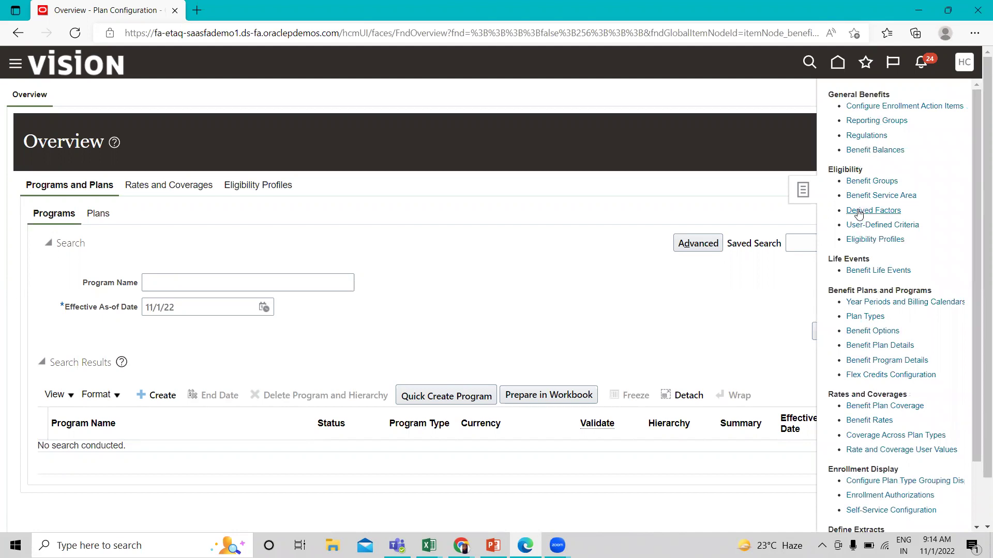
left_click(865, 212)
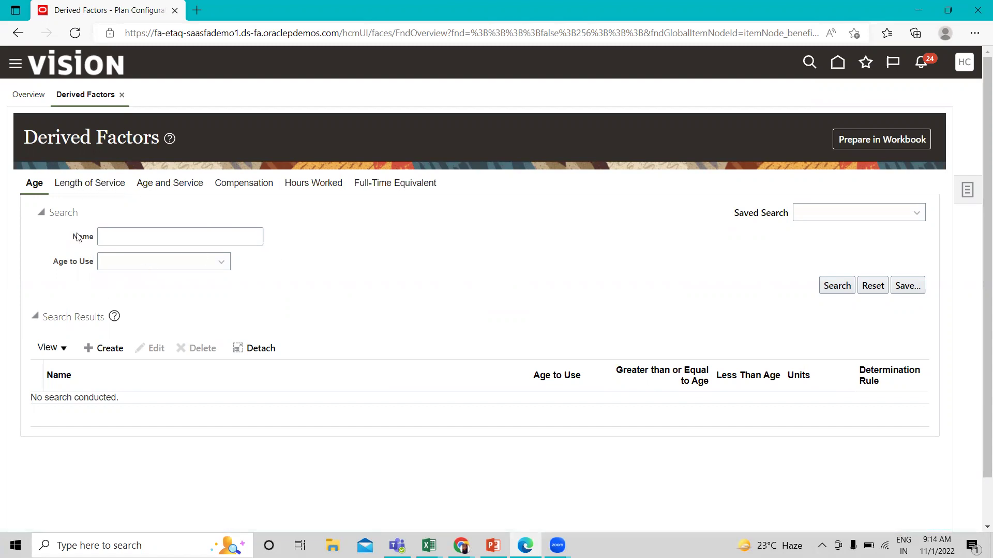
Start a new age derived factor named 'Fusion Age <19'.
left_click(118, 351)
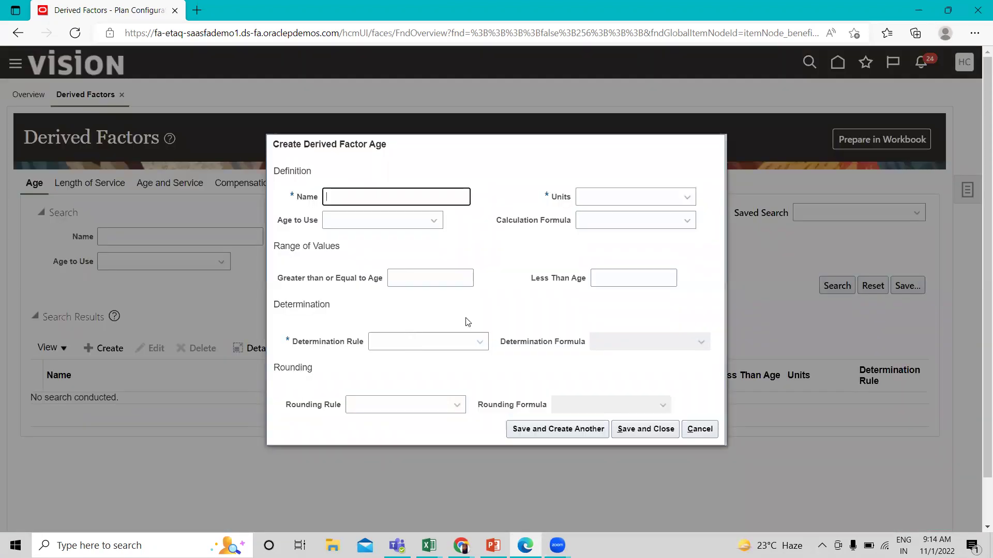
left_click(373, 198)
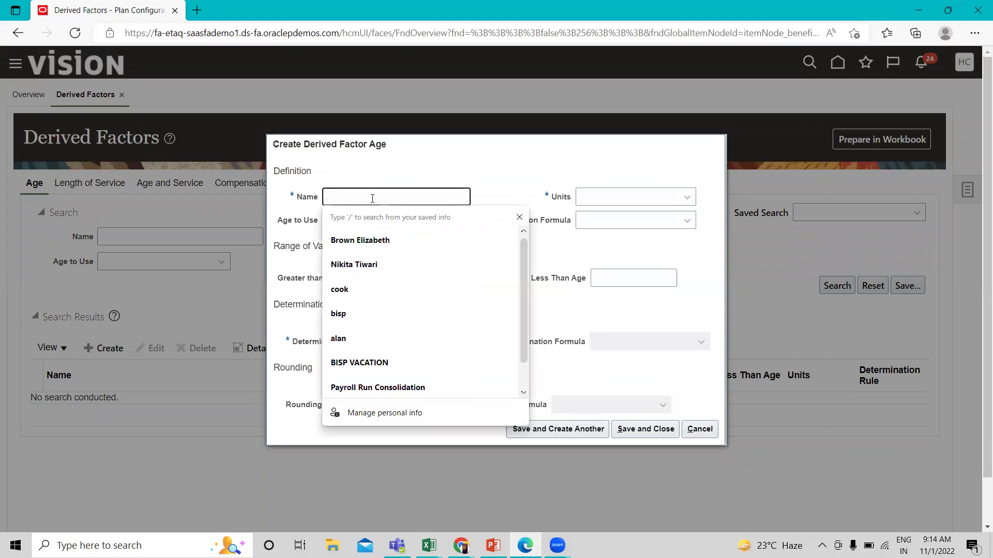
type("Fus")
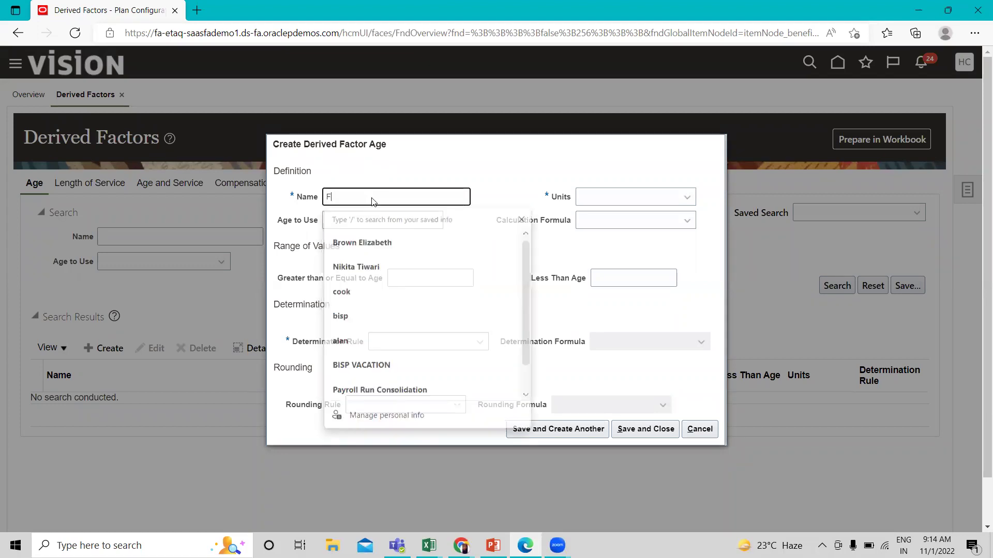
type("ion")
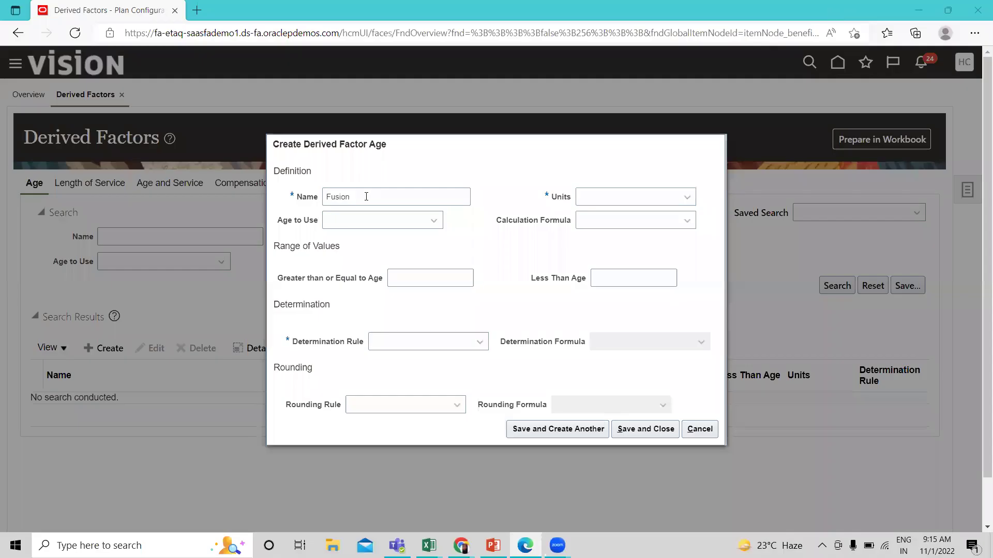
left_click(366, 196)
type("Age")
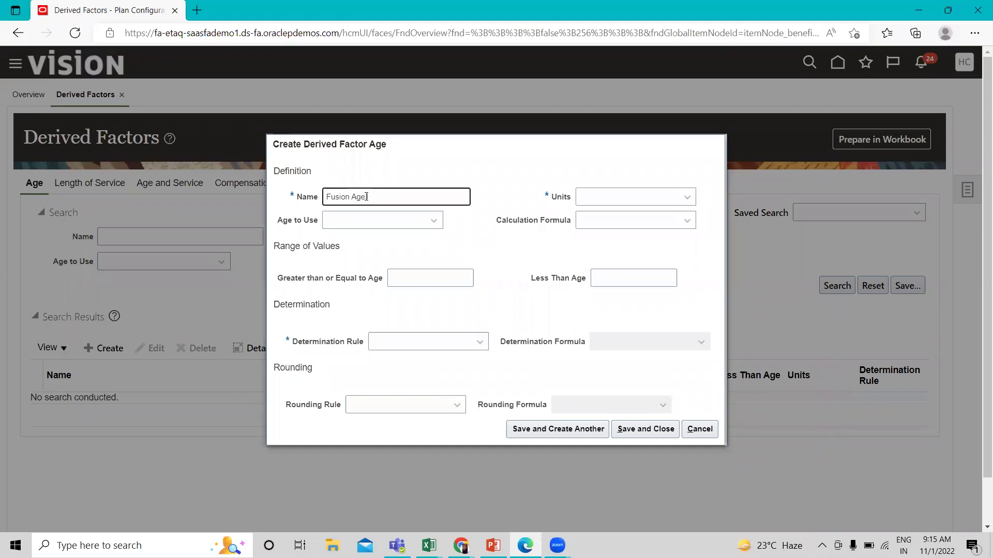
type("<q19")
key("Left")
key("Left")
key("BackSpace")
left_click(366, 197)
Base the factor on the person's age, measured in years.
left_click(404, 226)
left_click(405, 226)
left_click(389, 225)
left_click(360, 275)
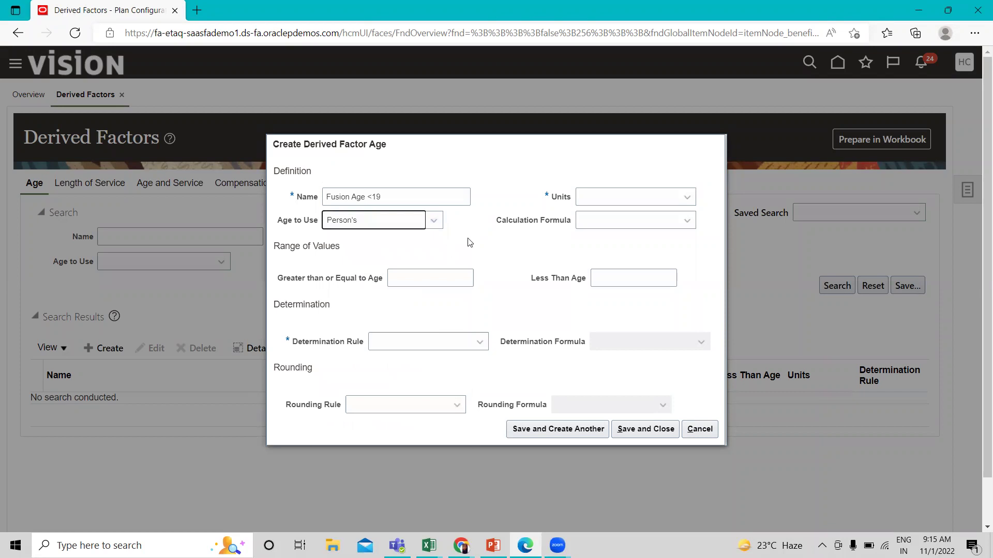
left_click(646, 196)
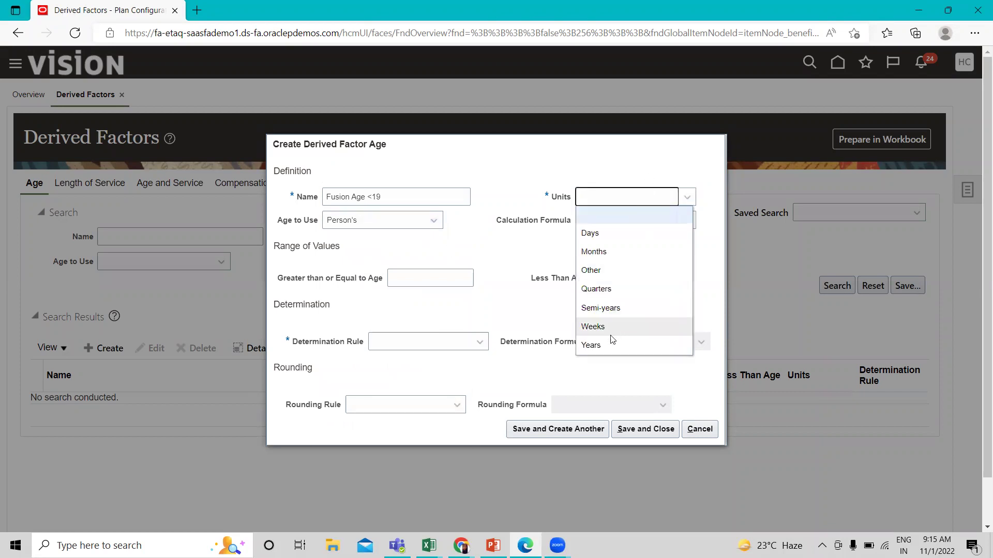
left_click(595, 346)
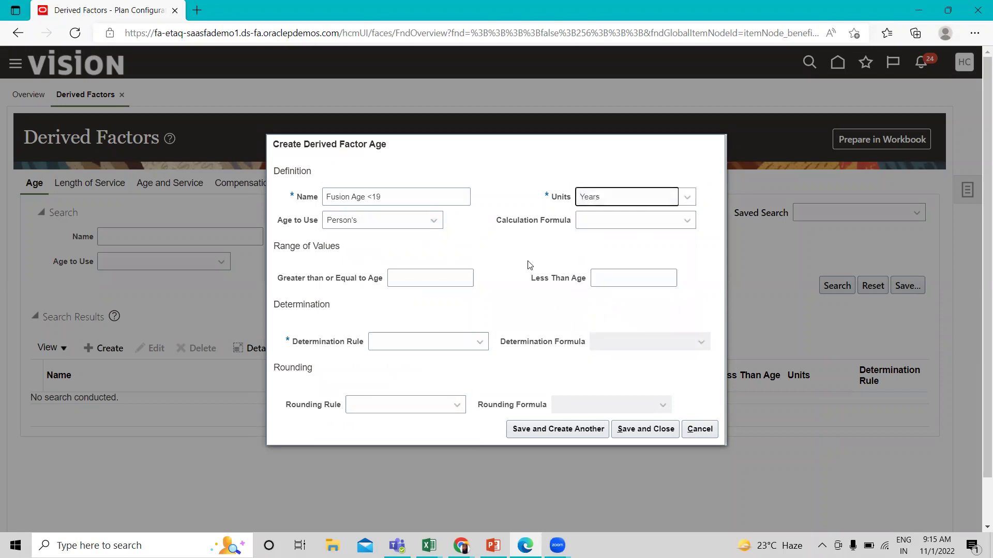
left_click(663, 197)
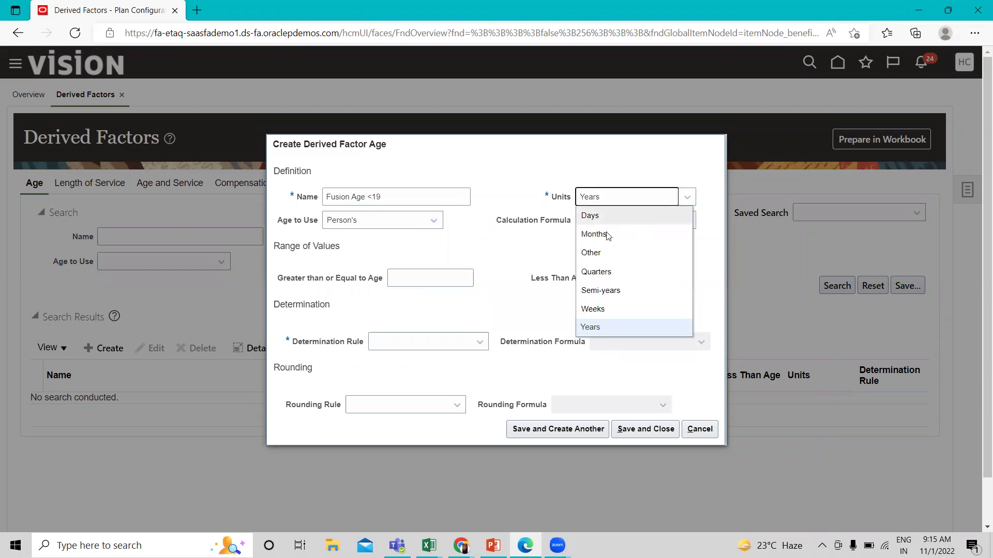
left_click(515, 252)
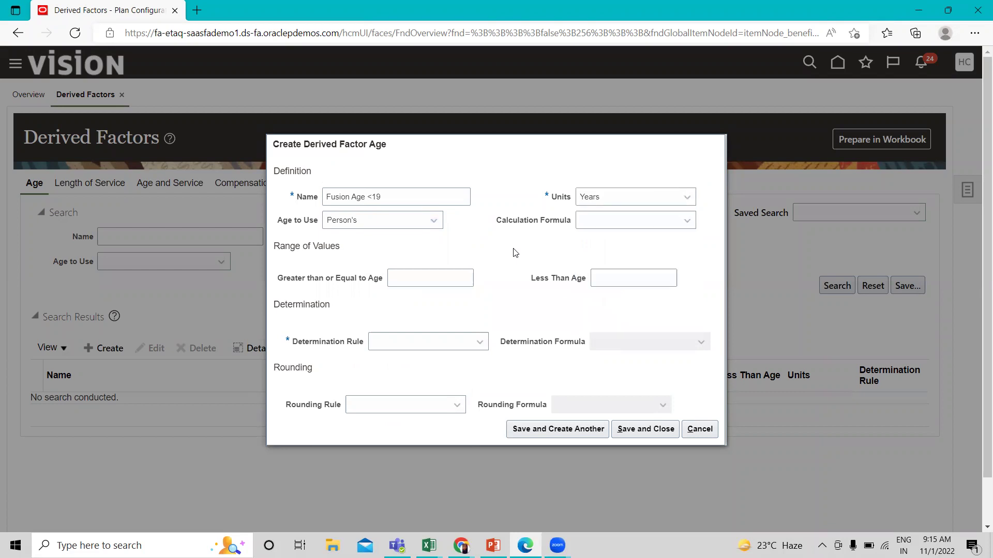
Set minimum age 19 as of event date, then save and create another.
left_click(409, 278)
type("19")
left_click(444, 347)
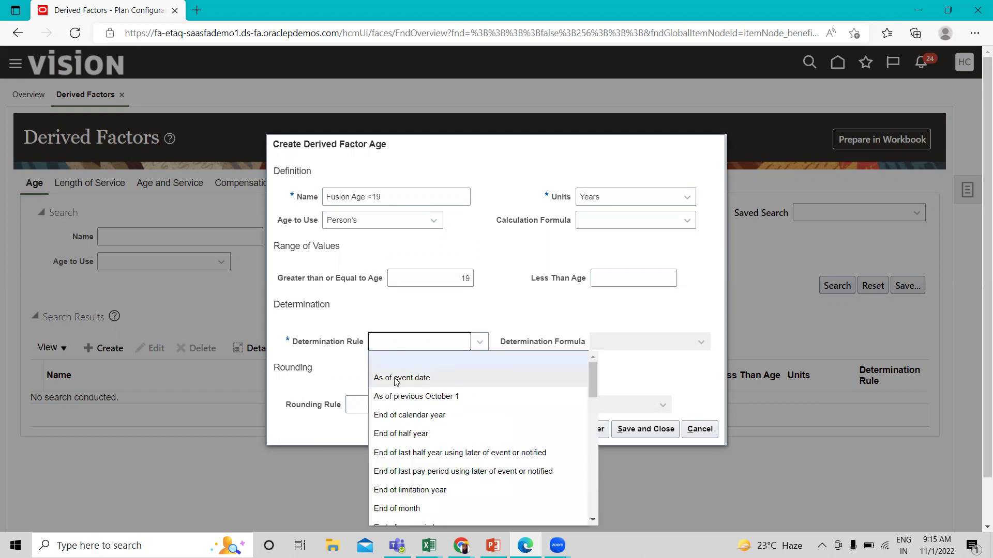
left_click(426, 379)
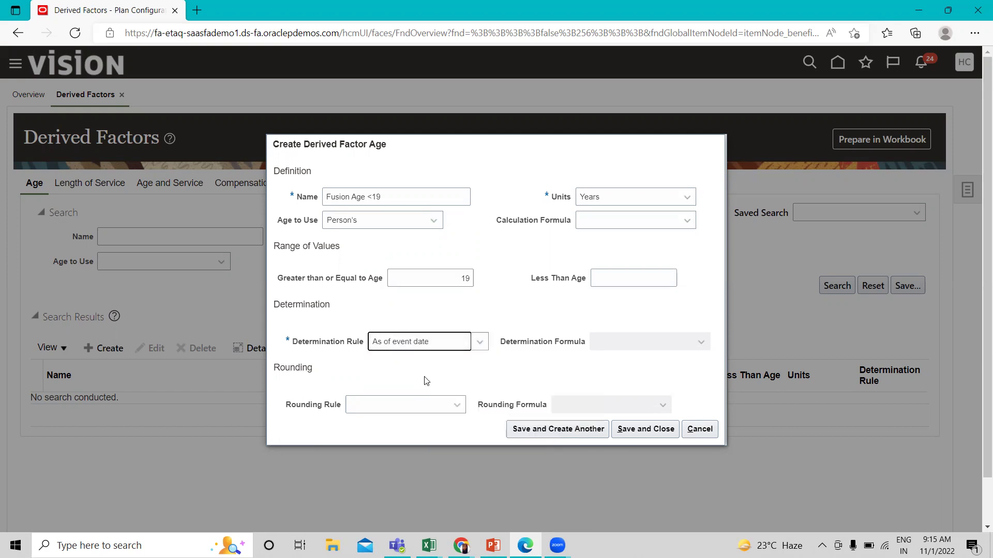
left_click(557, 428)
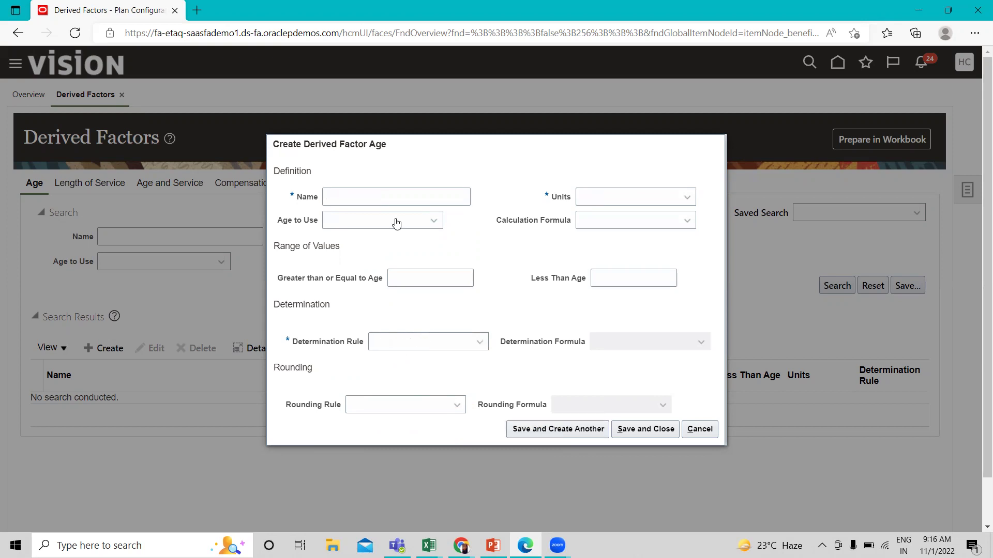
Name the factor 'Fusion Age = 19 - 64', using the person's age in years.
left_click(382, 198)
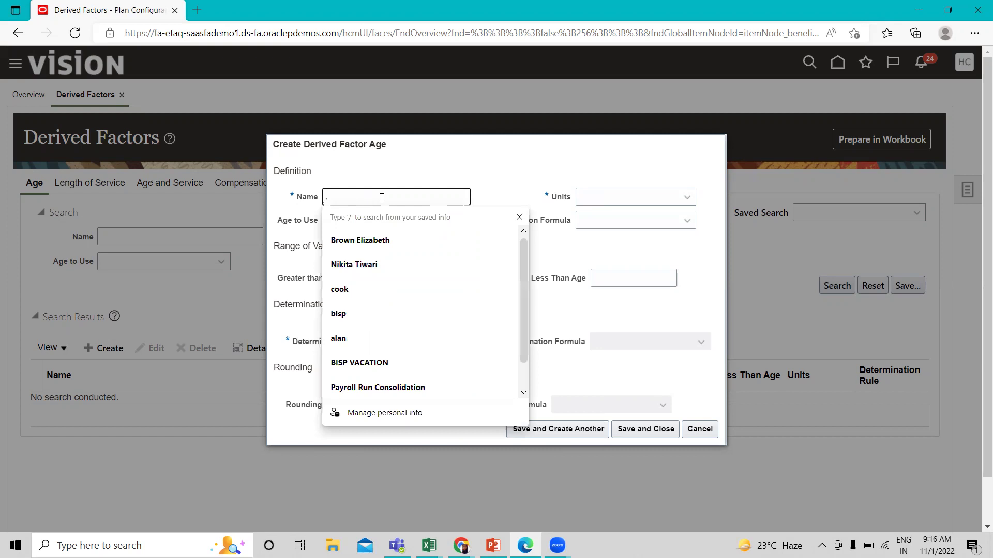
type("Fusion ")
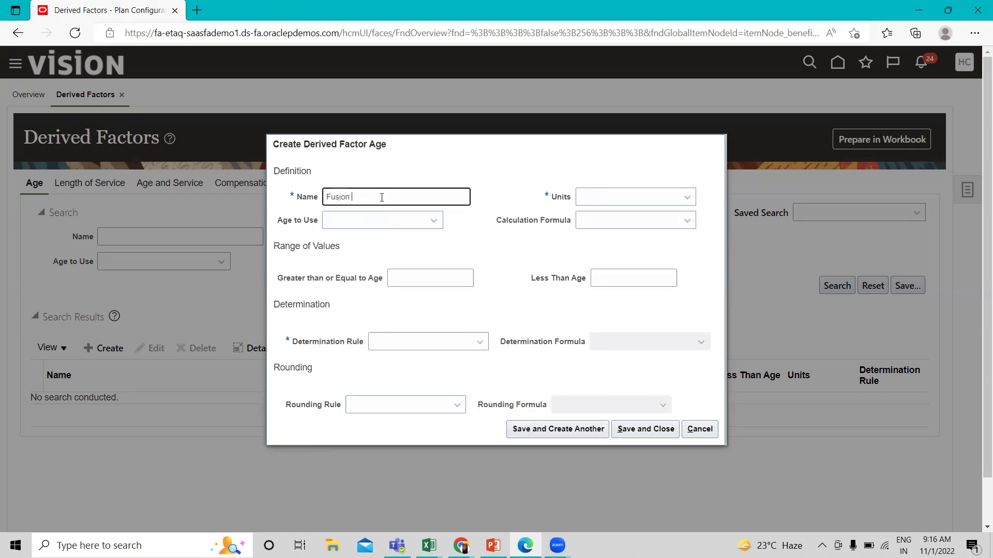
type("Age = 19 -64")
left_click(387, 197)
left_click(396, 218)
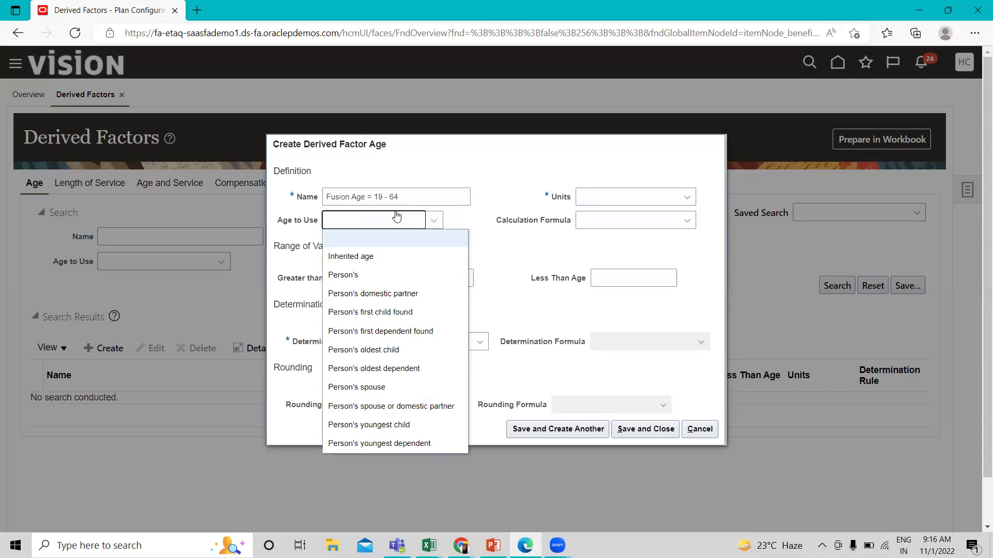
left_click(364, 276)
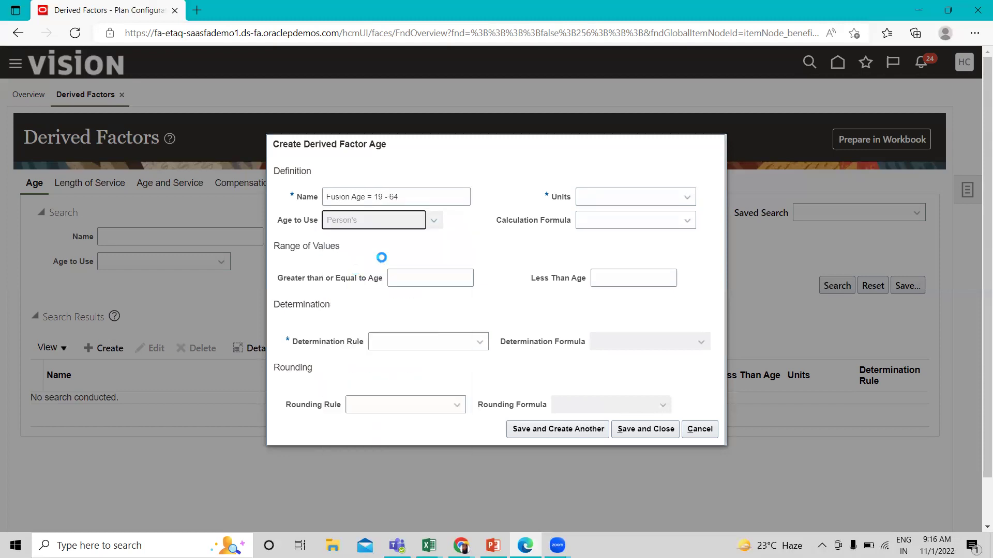
left_click(654, 198)
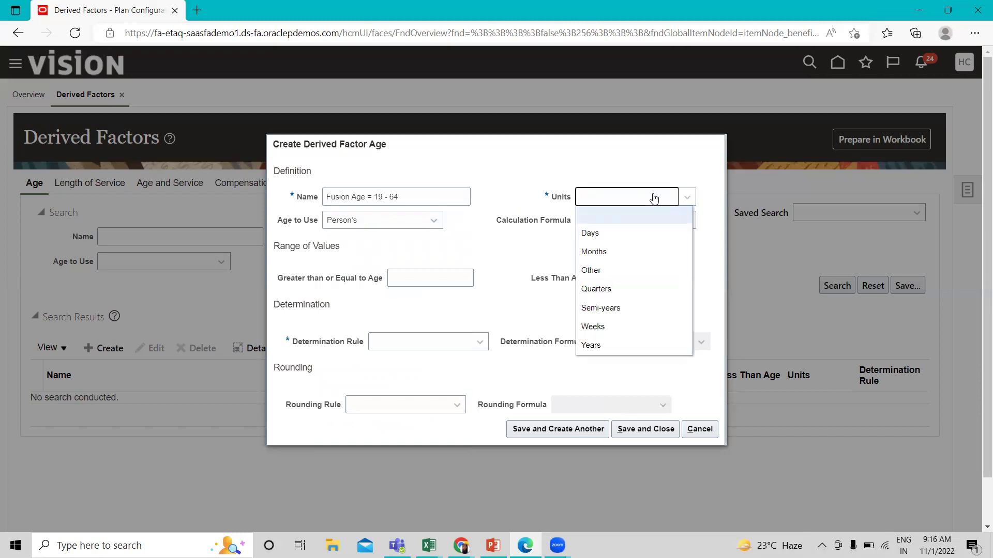
left_click(592, 344)
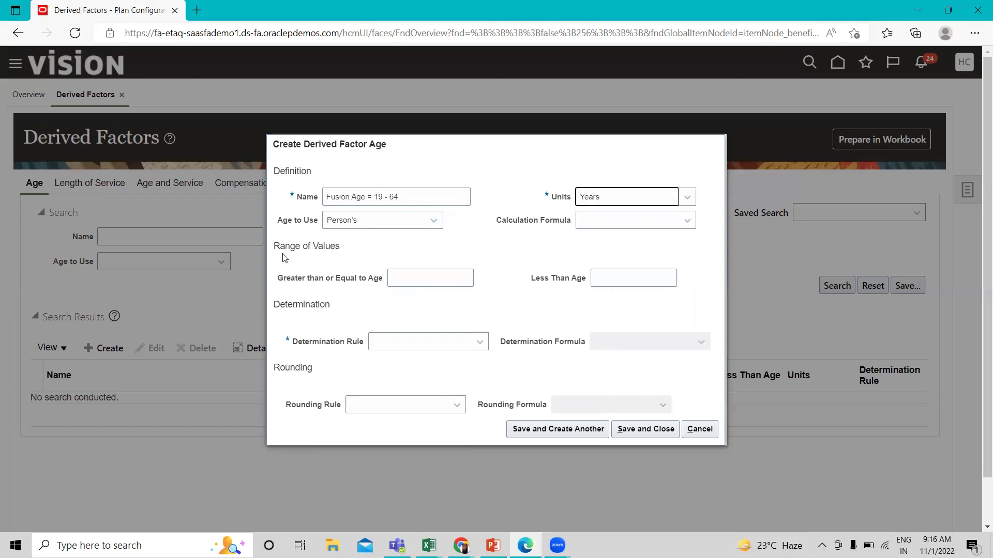
Set the age range 19 to 65 as of event date, then save and create another.
left_click(428, 280)
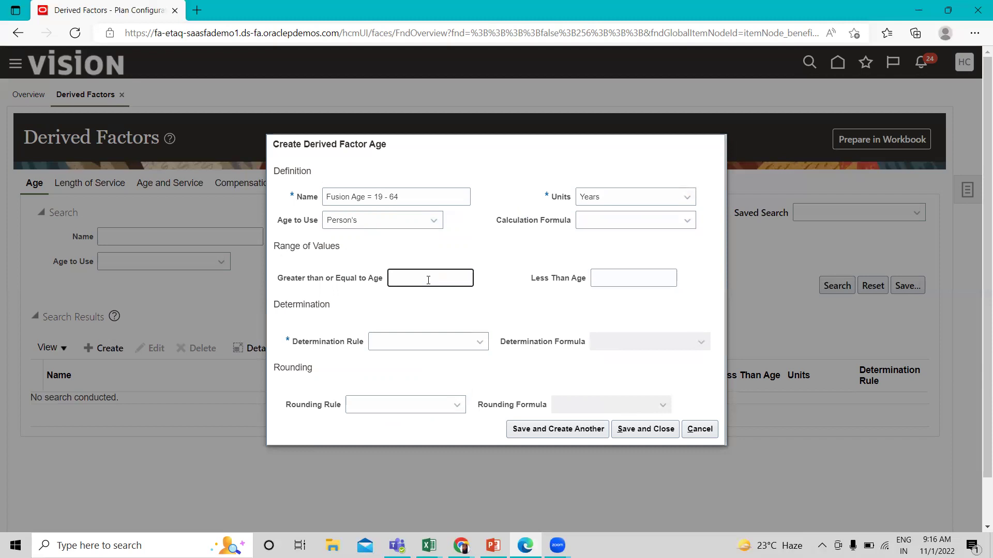
type("19")
left_click(652, 281)
type("65")
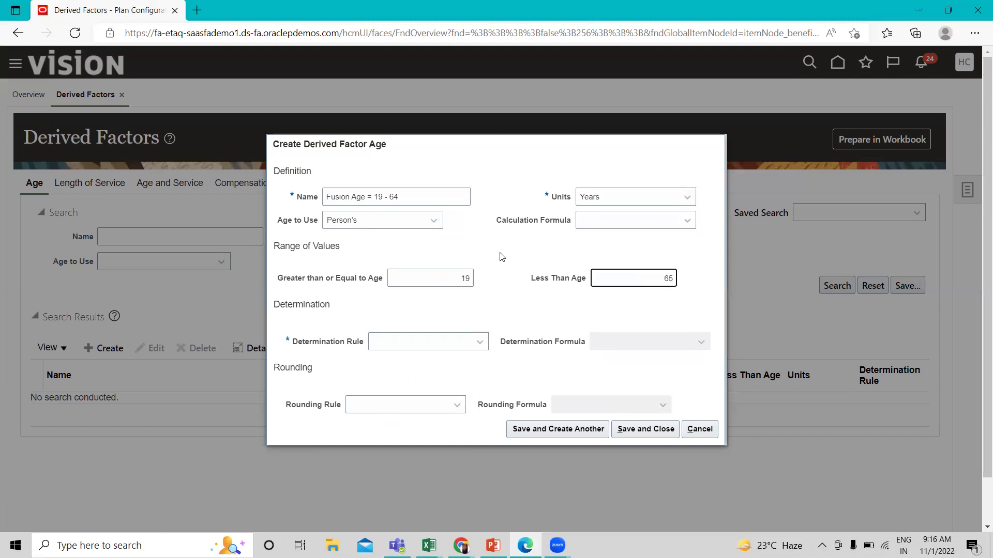
left_click(473, 346)
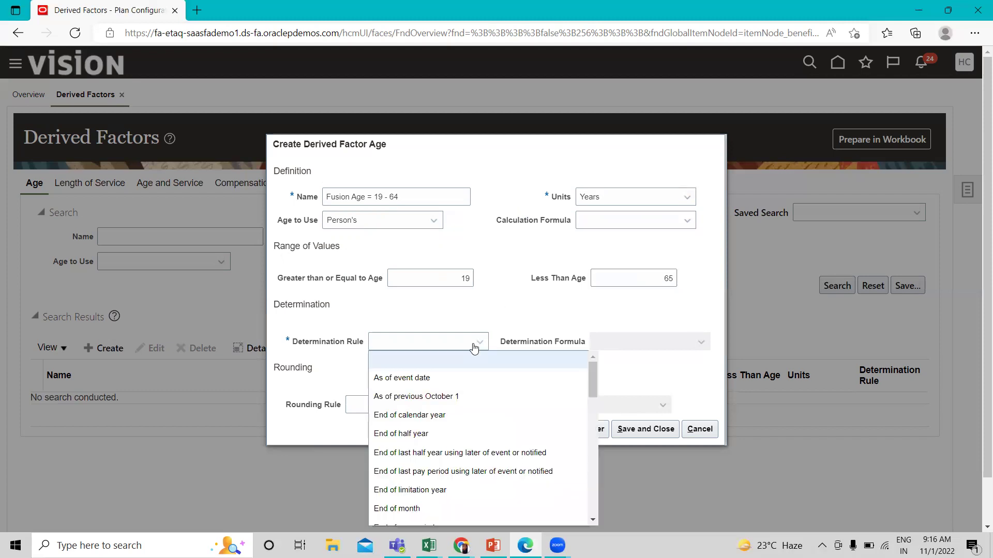
left_click(419, 378)
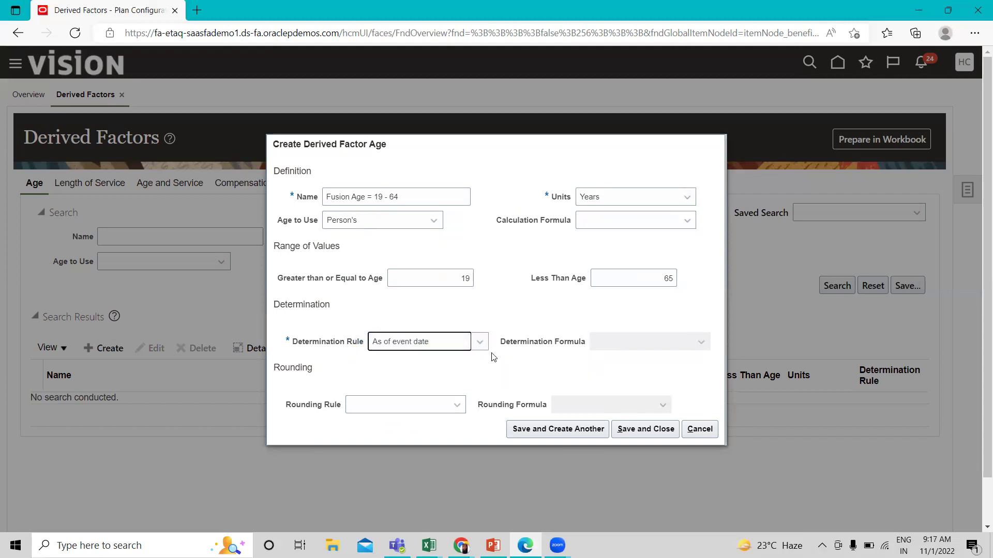
left_click(551, 433)
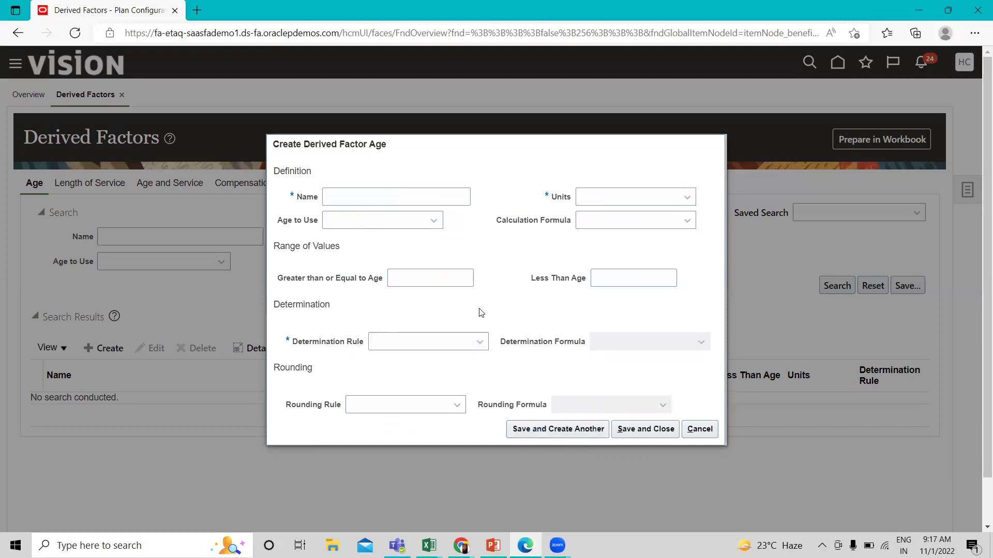
Name the factor 'Fusion Age>=65', using the person's age in years.
left_click(408, 199)
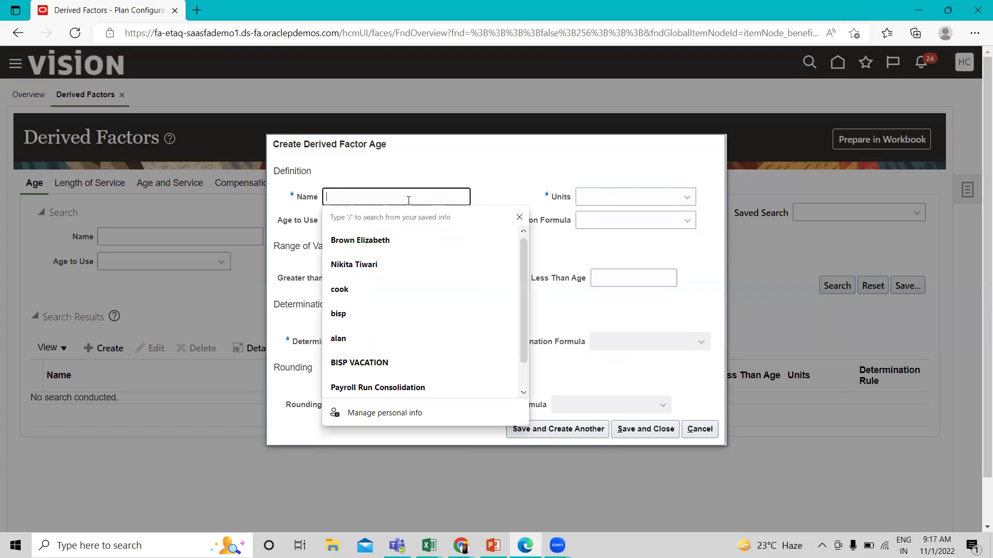
type("F")
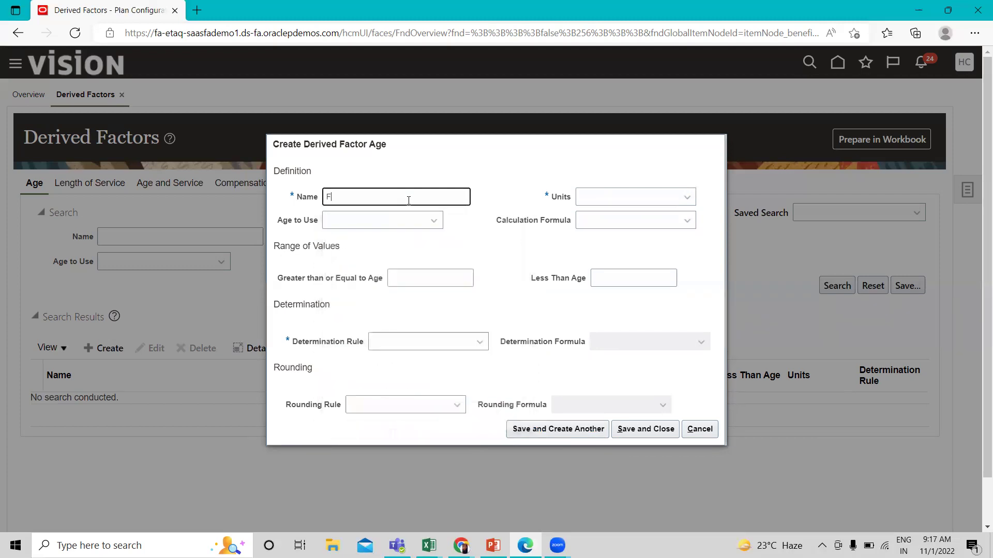
type("usion Age>=65")
left_click(434, 220)
left_click(379, 267)
left_click(401, 224)
left_click(365, 272)
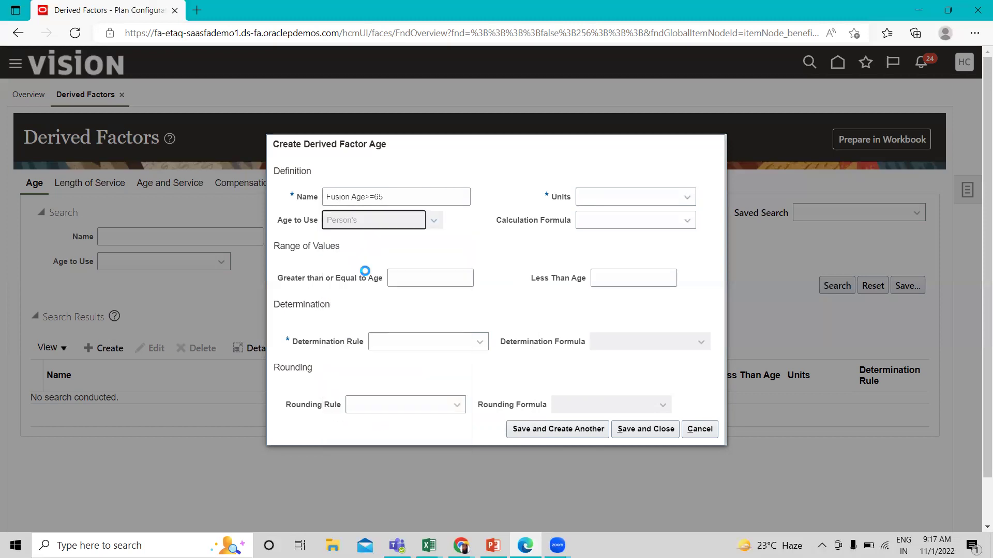
left_click(639, 199)
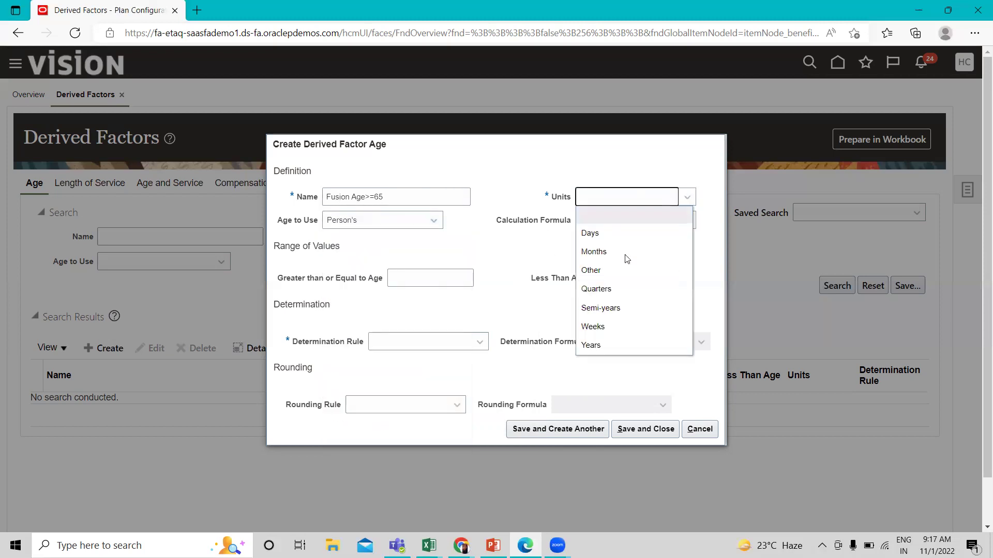
left_click(591, 346)
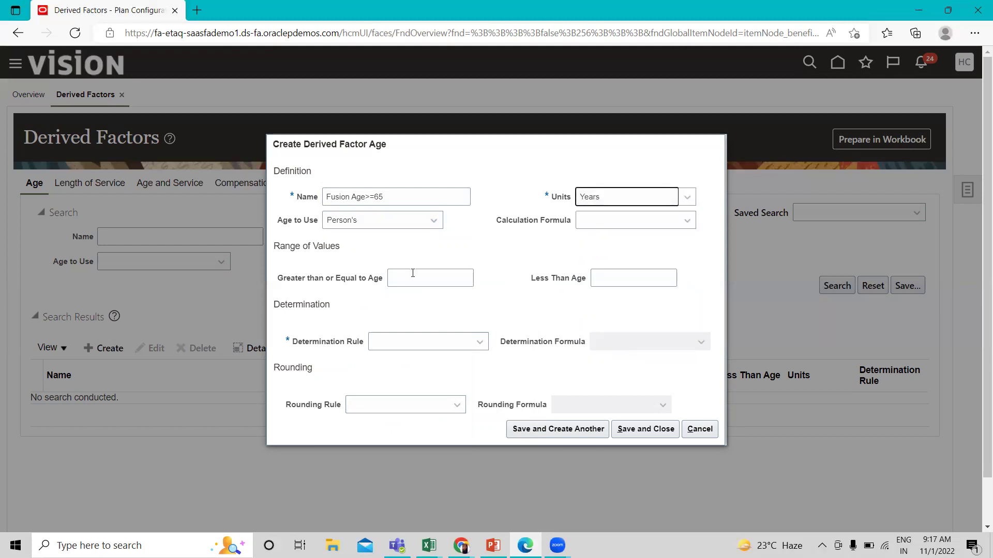
Set minimum age 65, determined as of event date.
left_click(432, 280)
type("65")
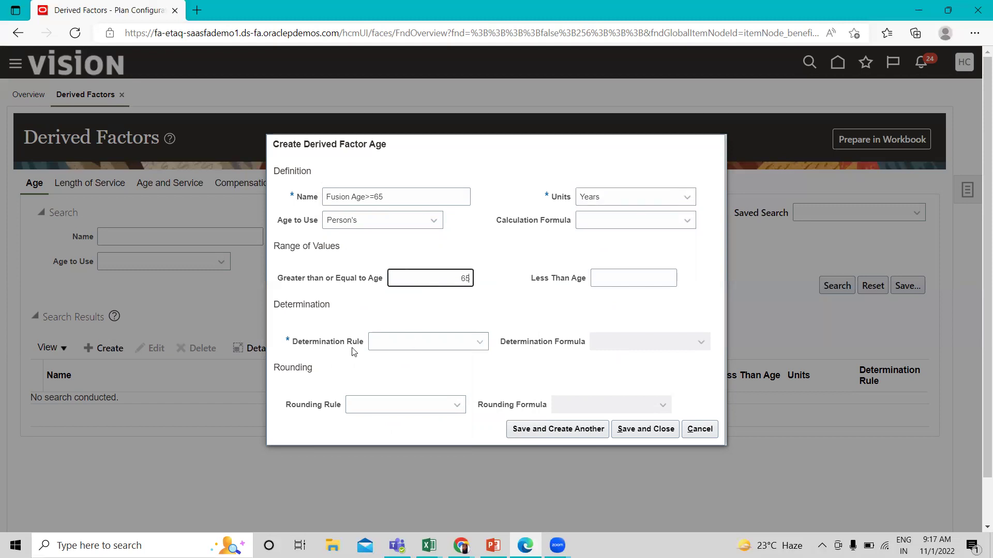
left_click(413, 343)
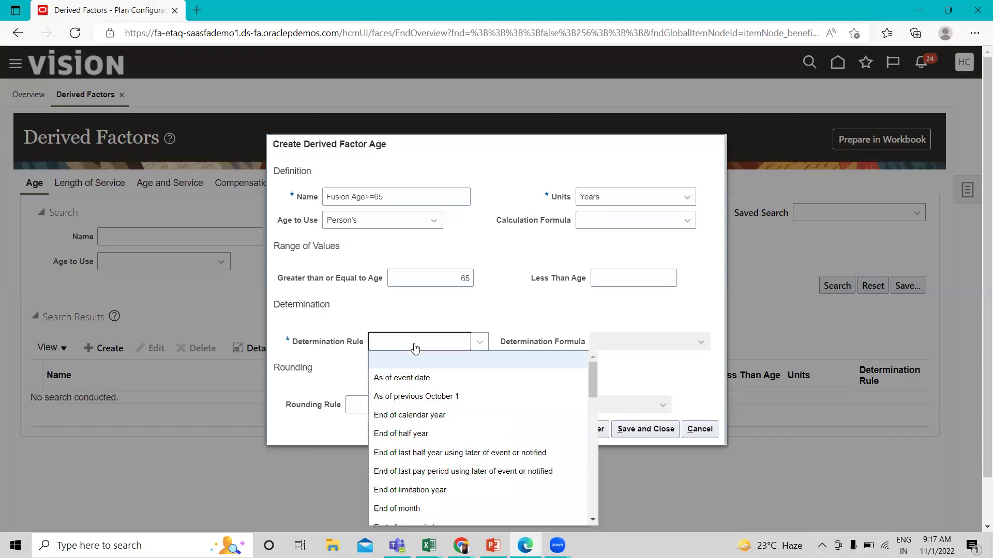
left_click(400, 378)
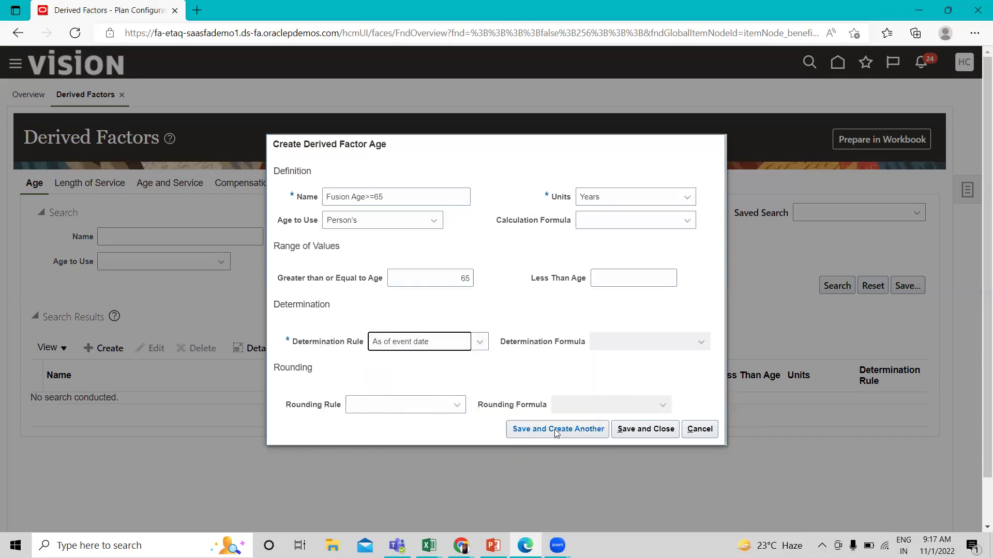
Save and close Fusion Age>=65, returning to the Age results list.
left_click(633, 429)
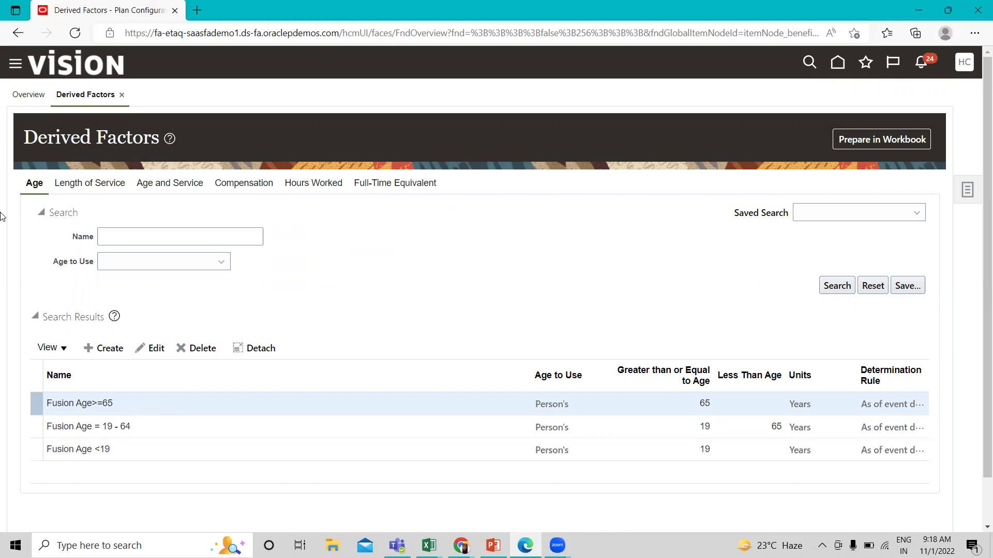
On Length of Service, preview a new factor's Unit of Measure and Period Start Date Rule options, then cancel.
left_click(94, 186)
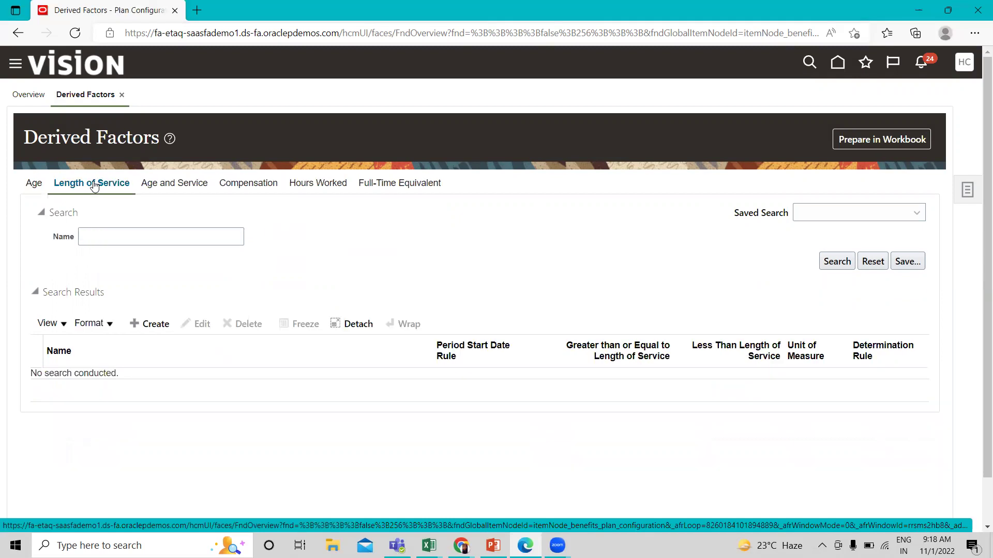
left_click(149, 323)
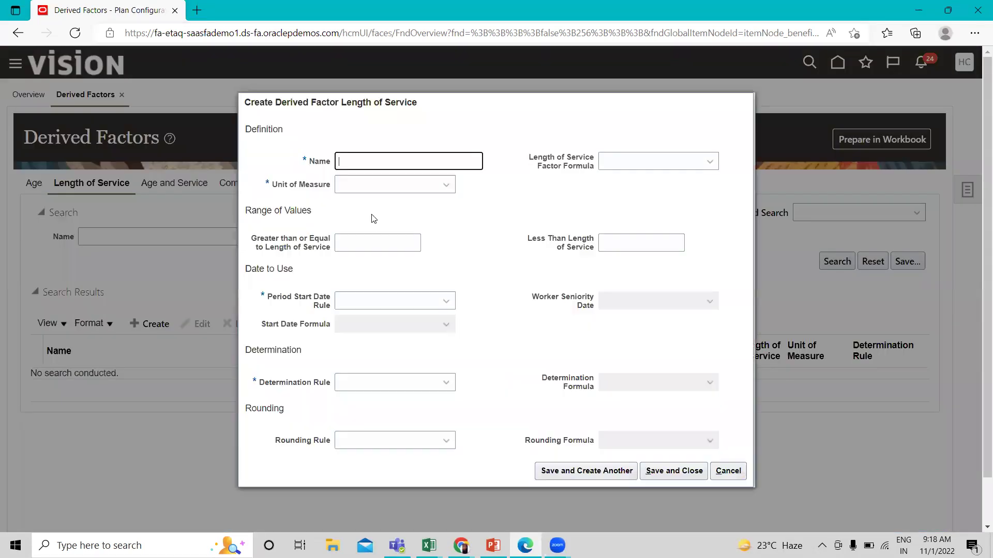
left_click(400, 191)
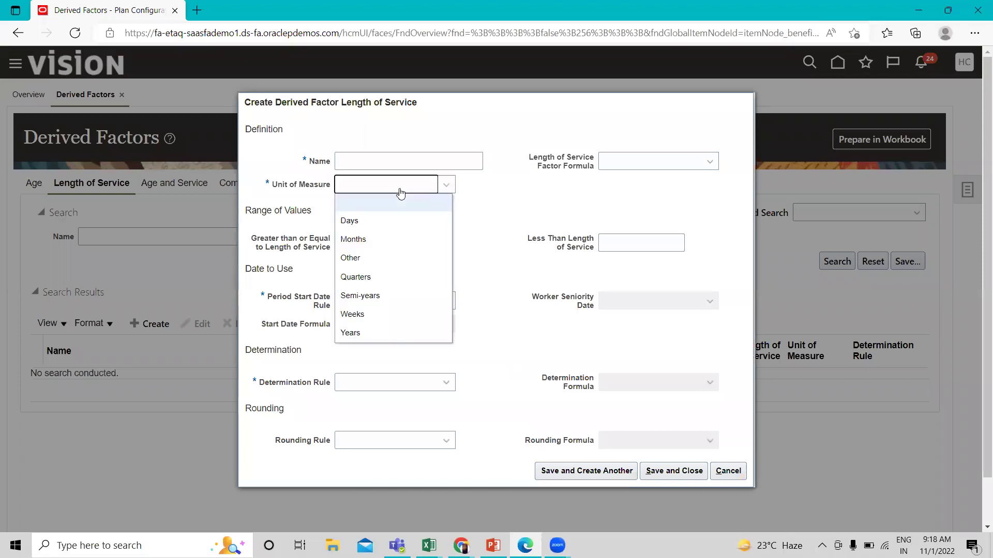
left_click(444, 204)
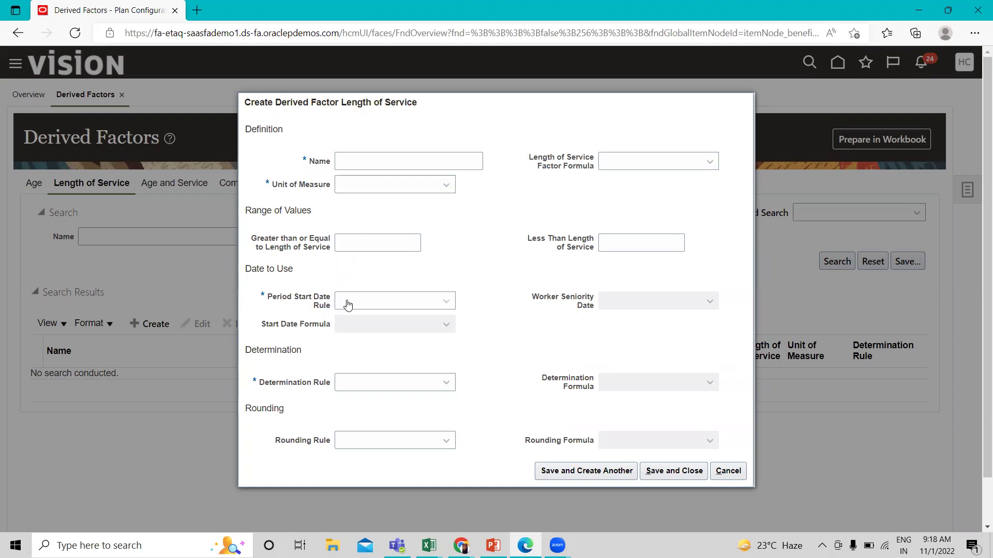
left_click(370, 306)
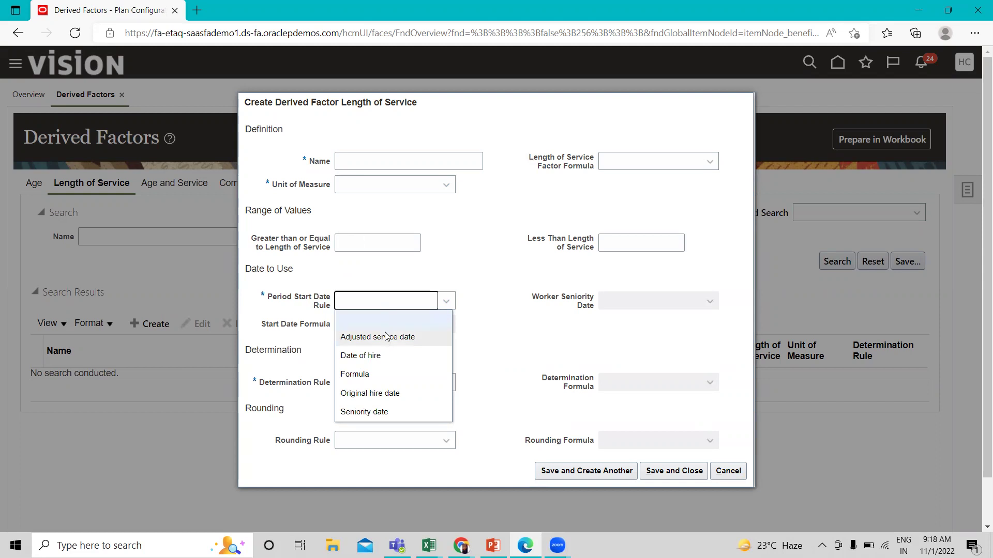
left_click(502, 343)
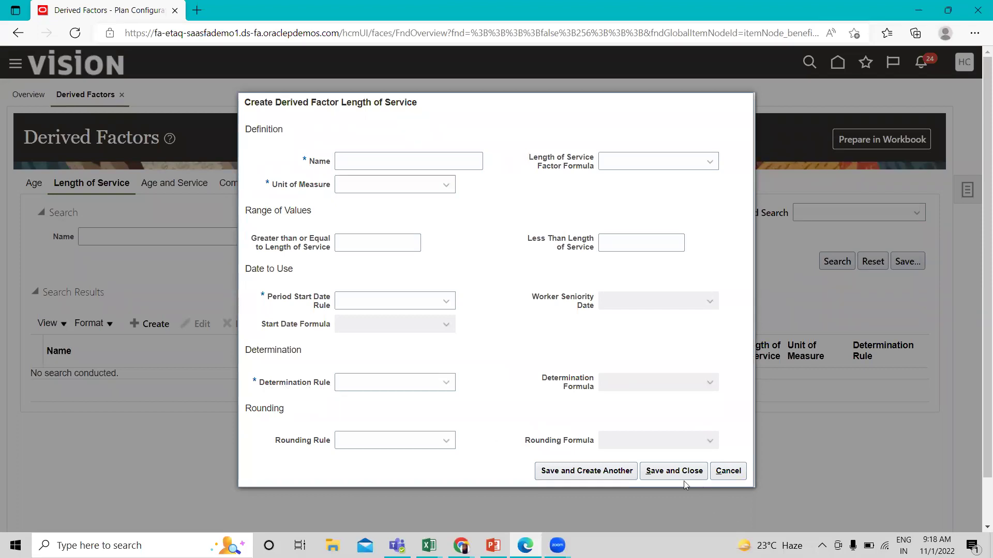
left_click(728, 470)
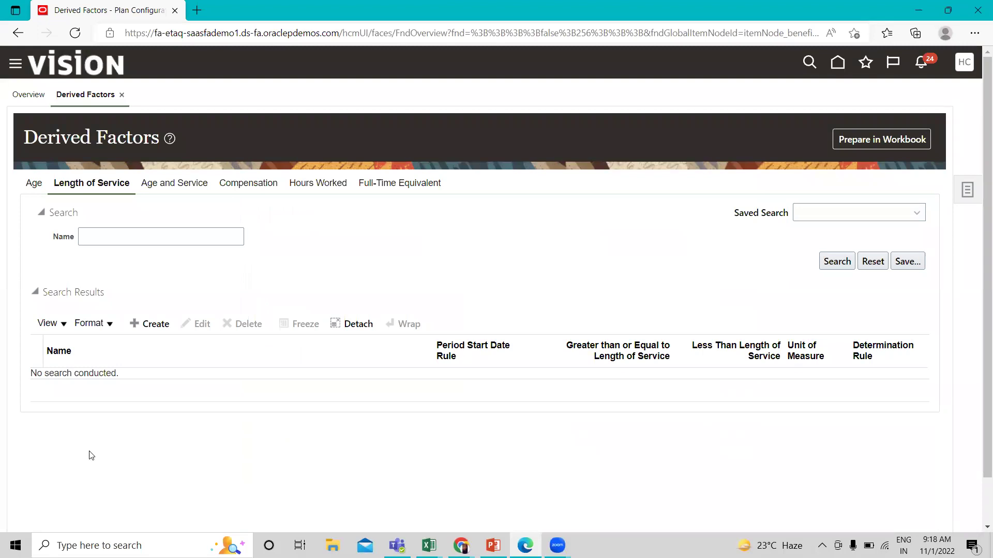
On Age and Service, browse a new factor's Age Factor and Length of Service Factor lists, then cancel.
left_click(168, 186)
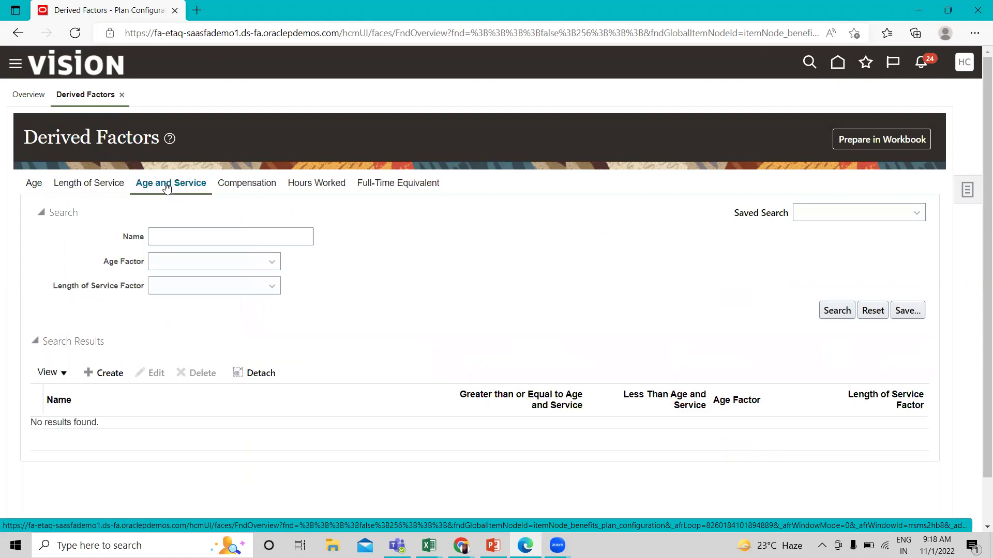
left_click(104, 373)
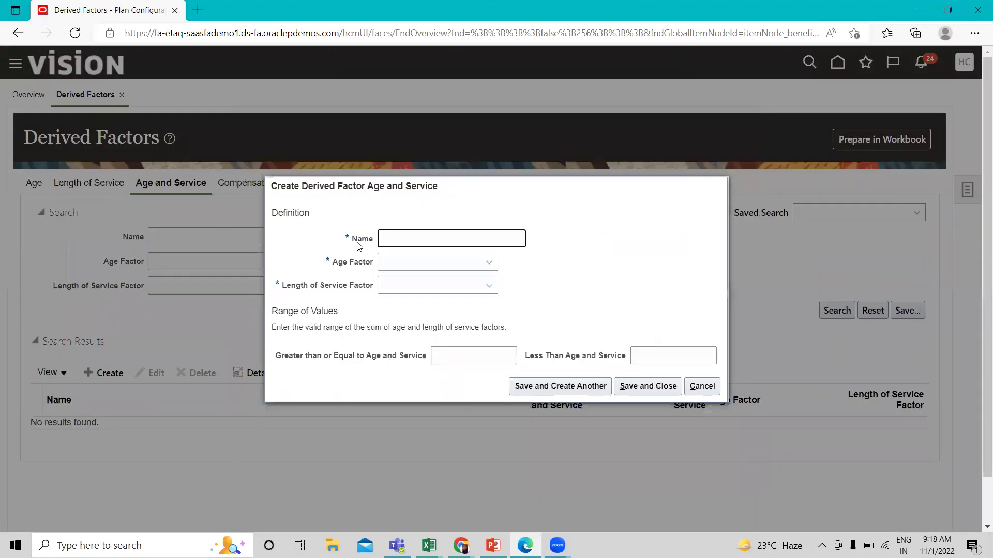
left_click(405, 265)
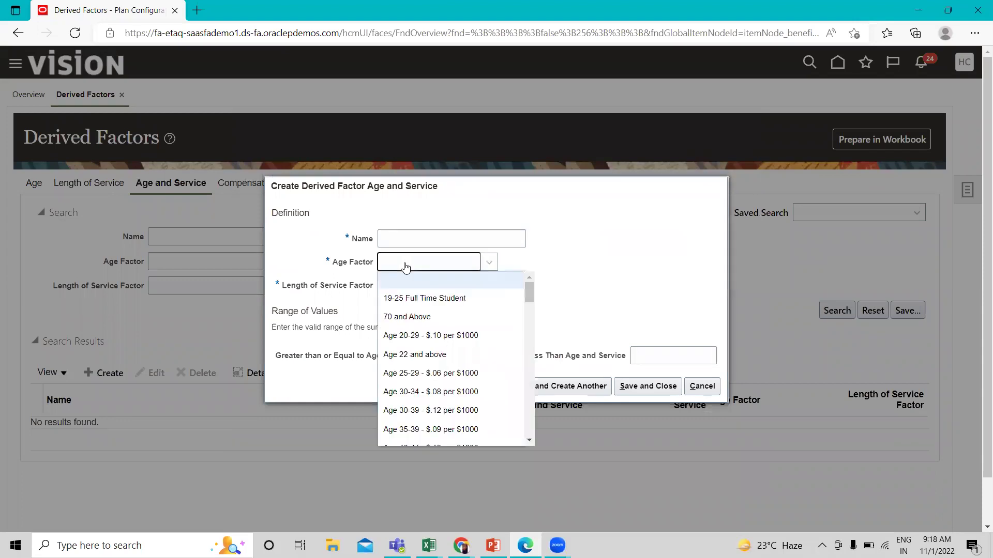
scroll(414, 383, "down", 3)
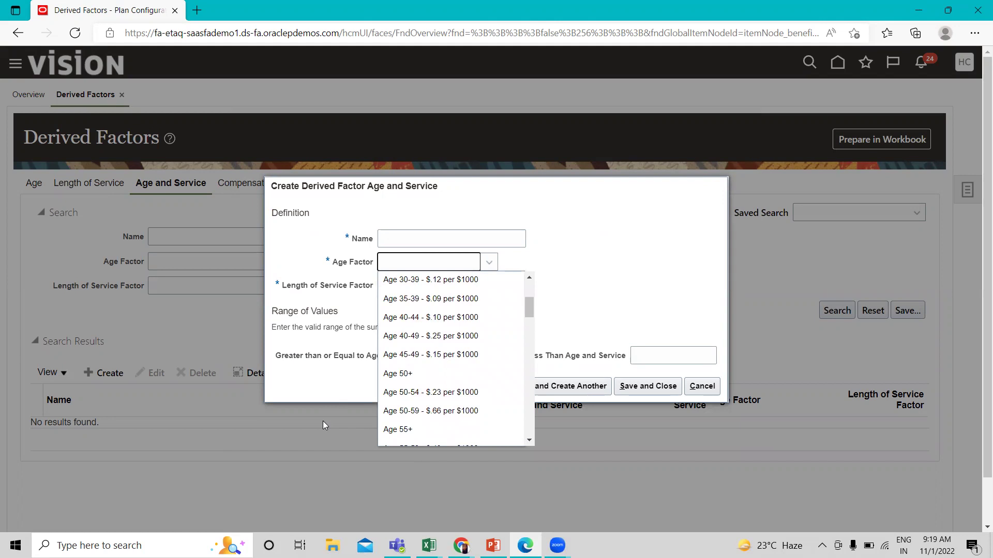
left_click(567, 290)
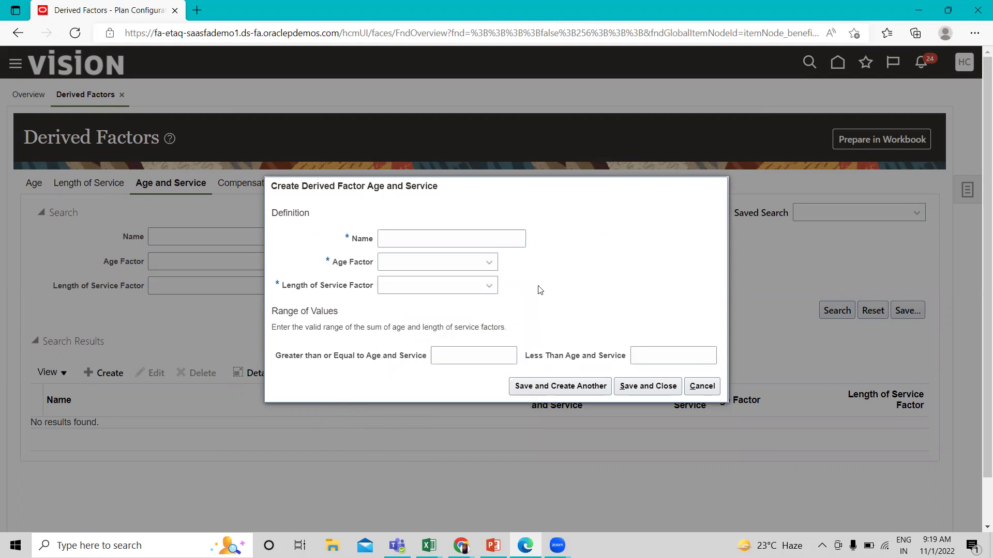
left_click(462, 268)
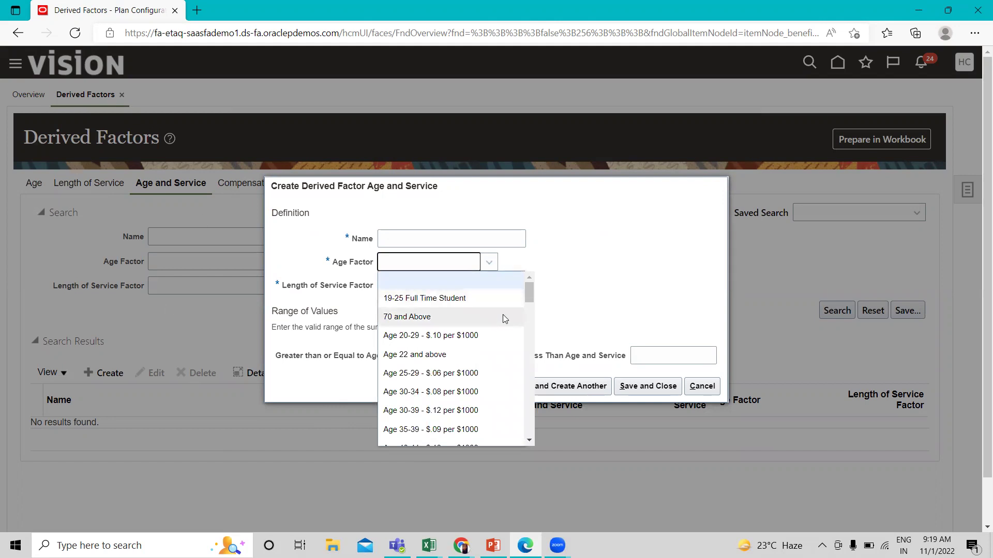
scroll(502, 314, "down", 3)
scroll(480, 348, "down", 10)
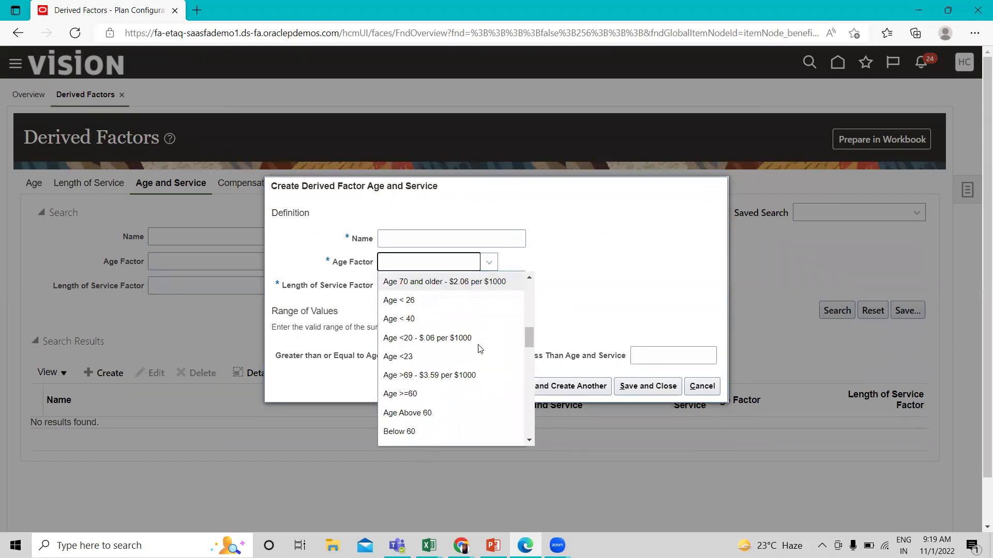
scroll(480, 347, "down", 1)
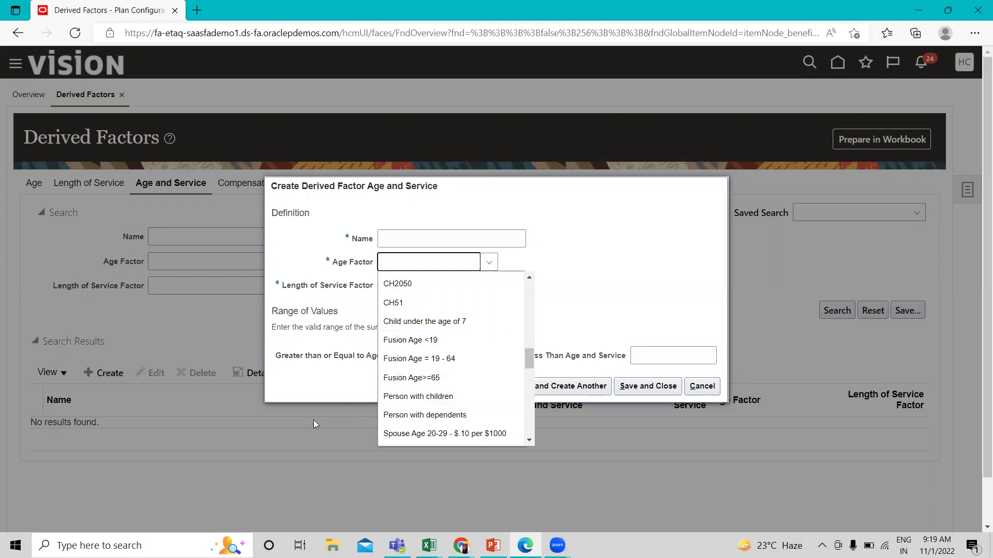
left_click(486, 263)
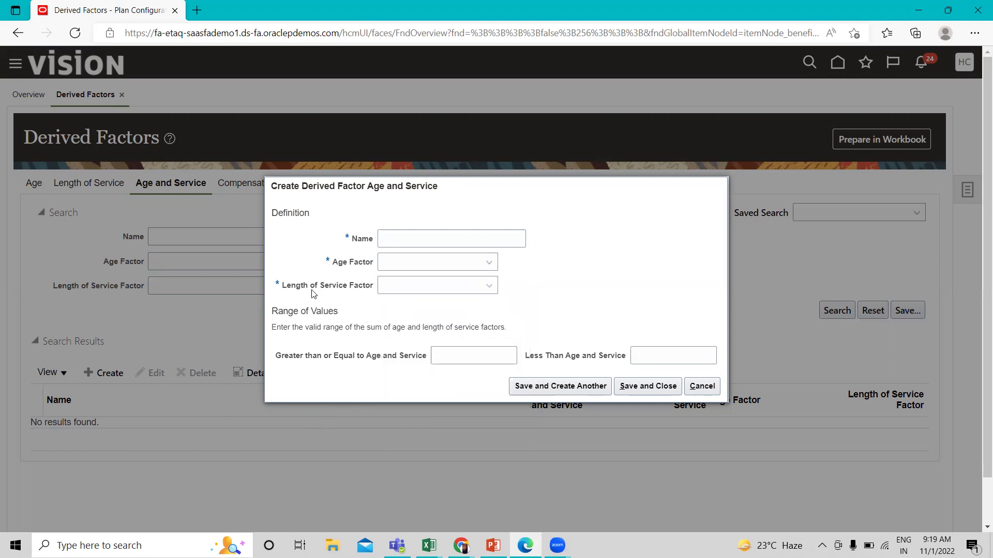
left_click(430, 291)
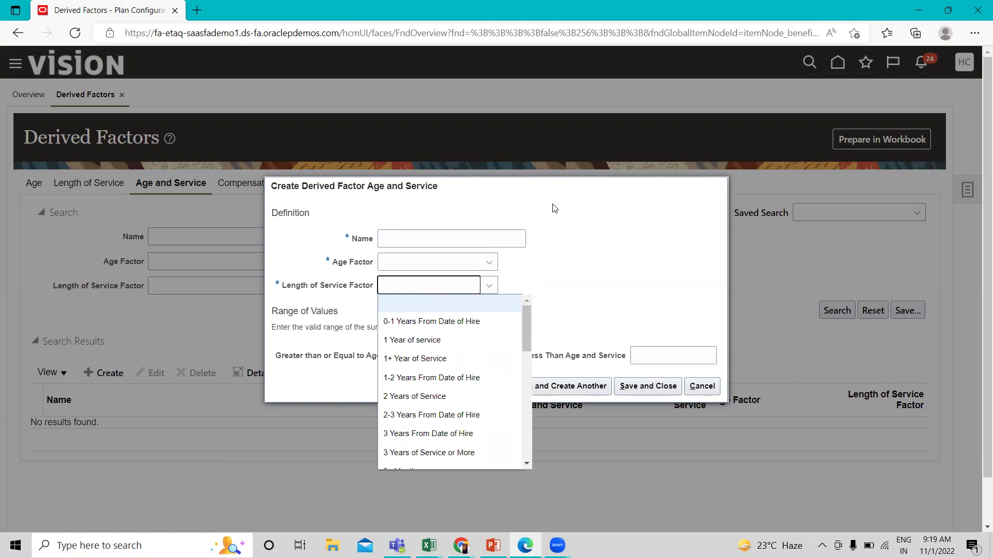
left_click(703, 390)
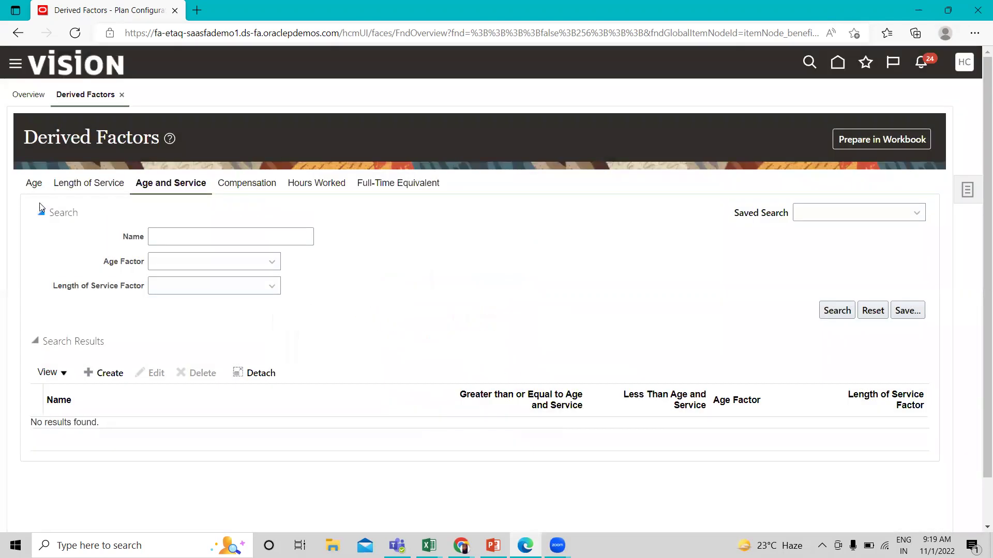
On Compensation, browse a new factor's Unit of Measure currency list, then cancel the form.
left_click(256, 184)
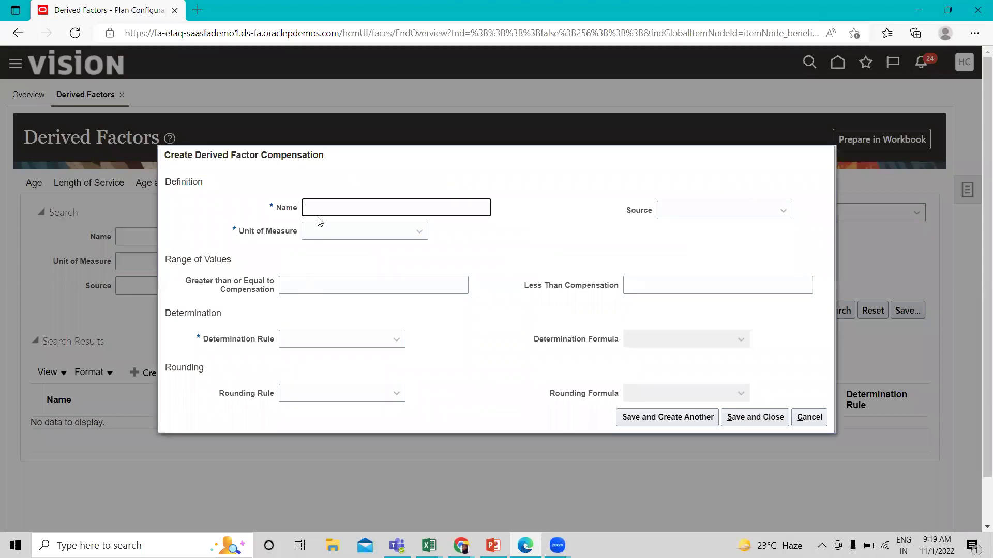
left_click(324, 238)
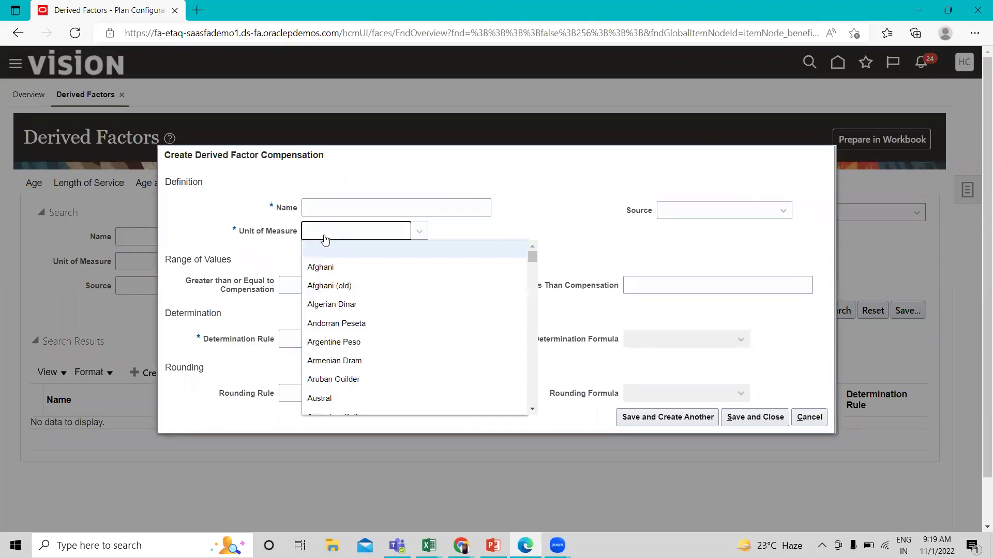
scroll(352, 297, "down", 1)
scroll(354, 301, "down", 5)
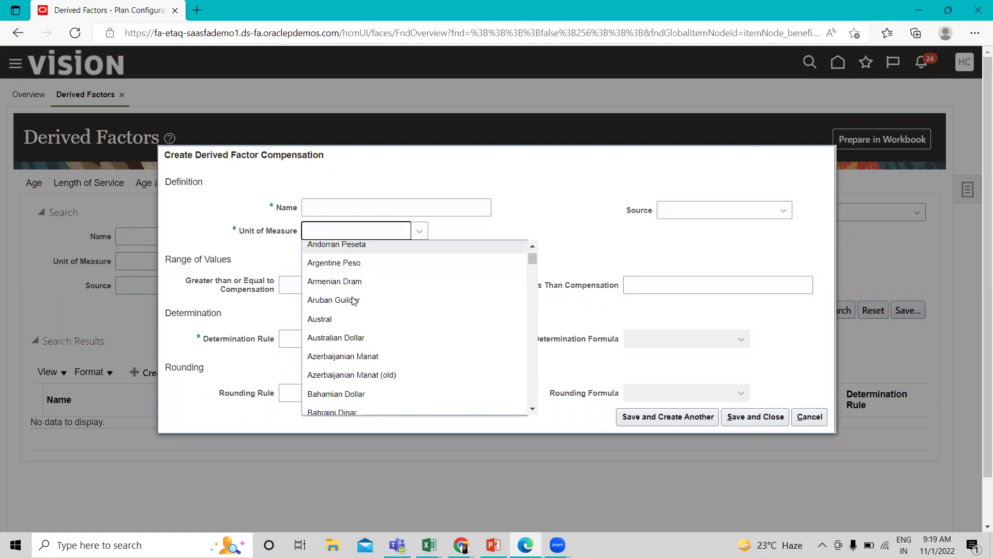
left_click(538, 221)
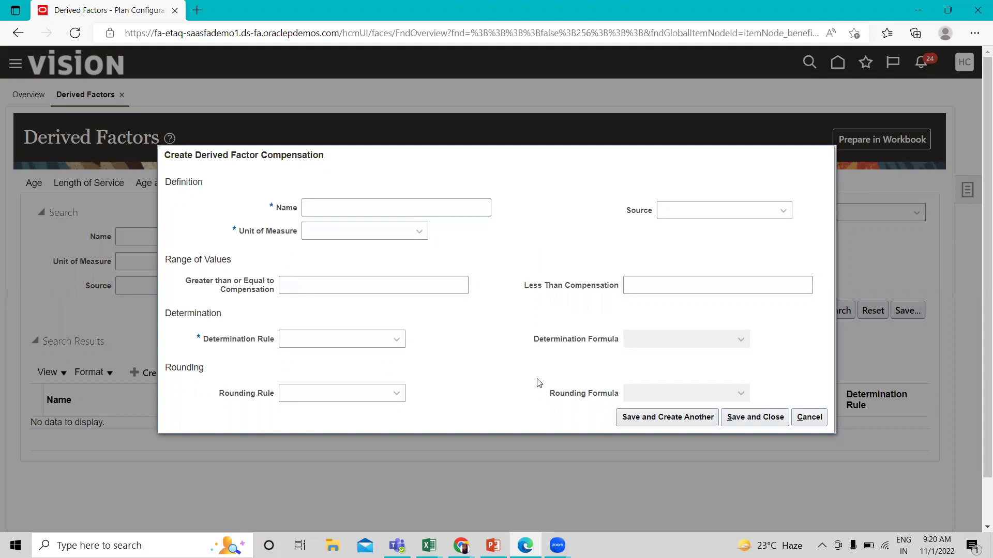
left_click(803, 416)
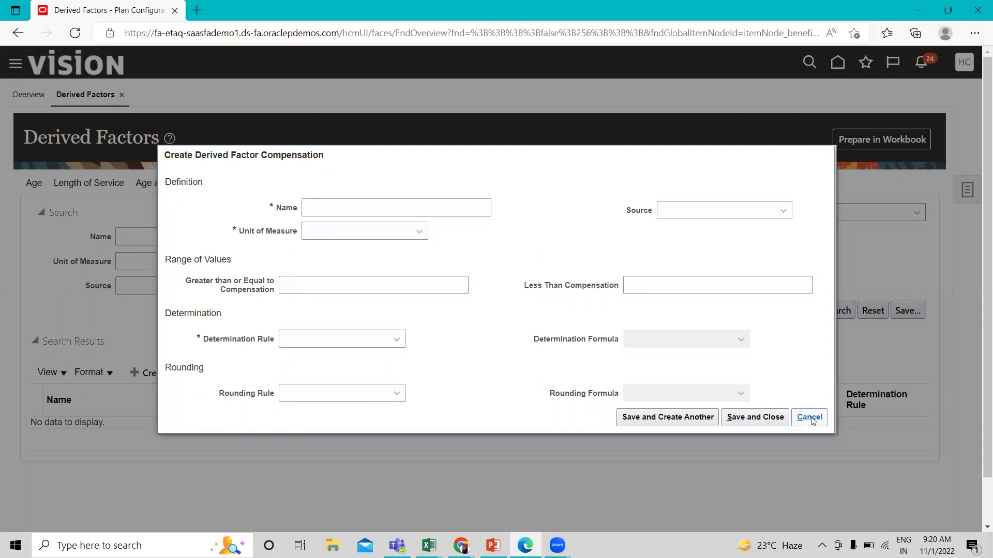